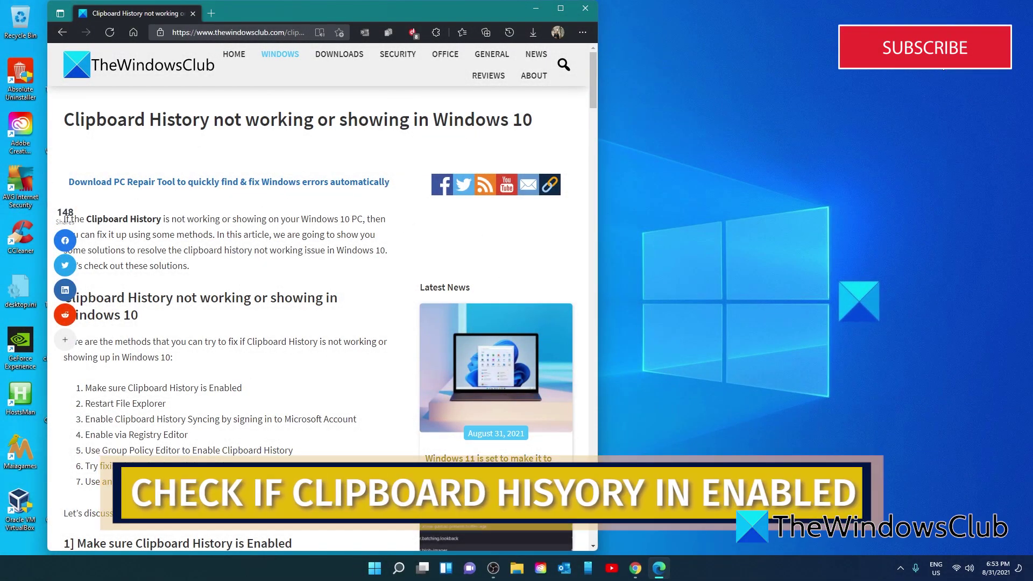
Step: Open Settings at System > Clipboard, where Clipboard history is already On
left_click(375, 569)
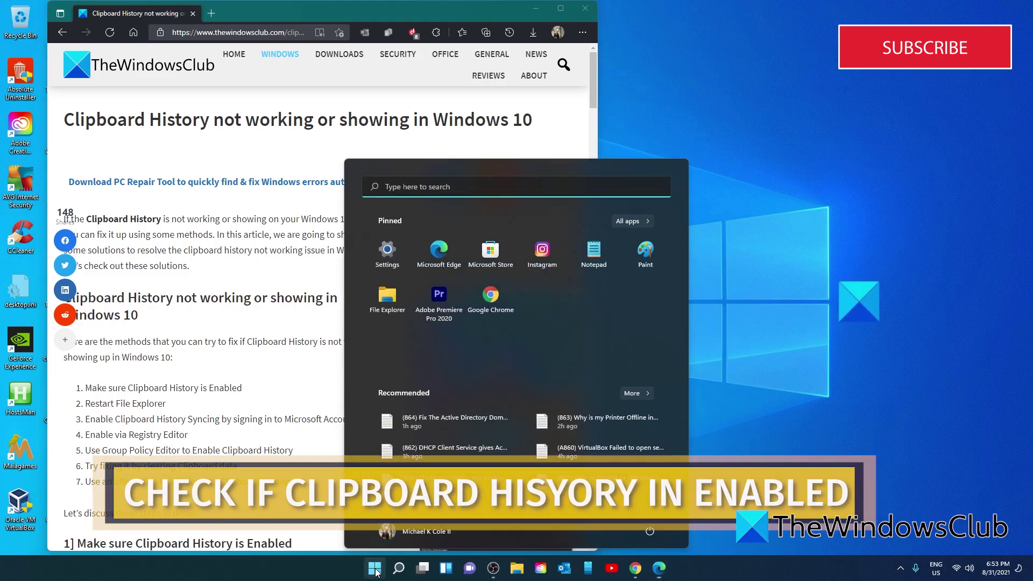
left_click(387, 250)
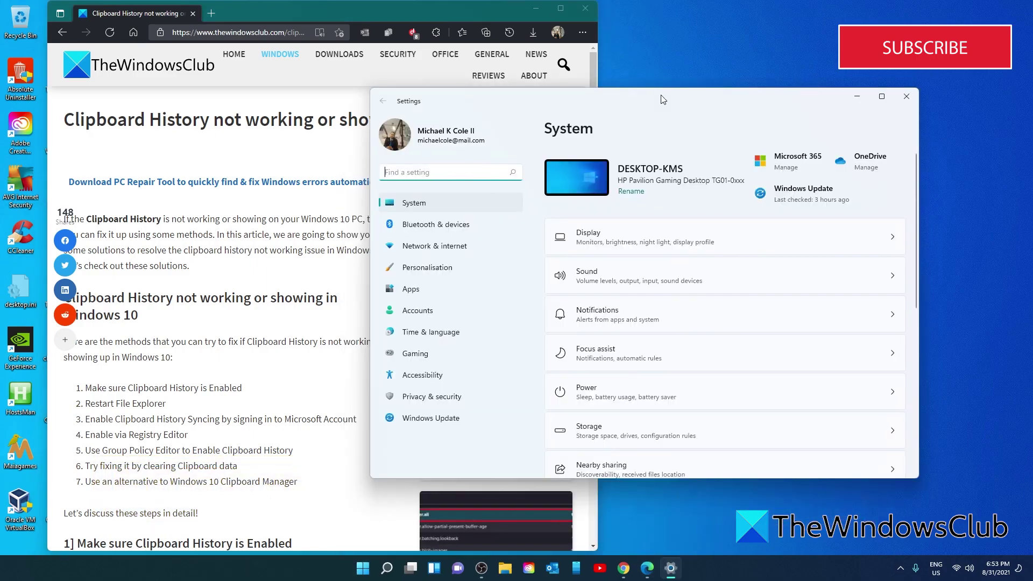
left_click(428, 210)
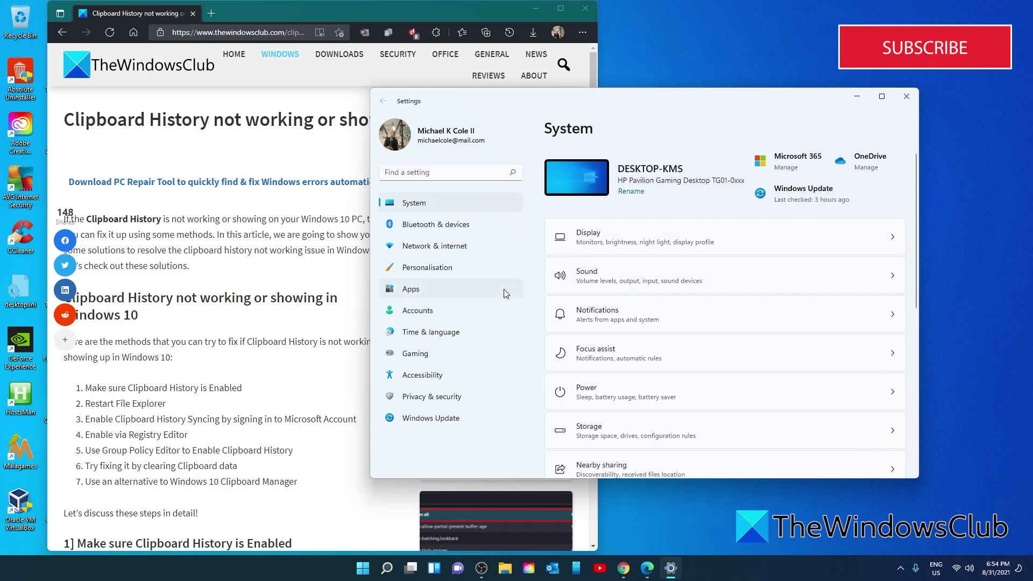
scroll(687, 297, "down", 6)
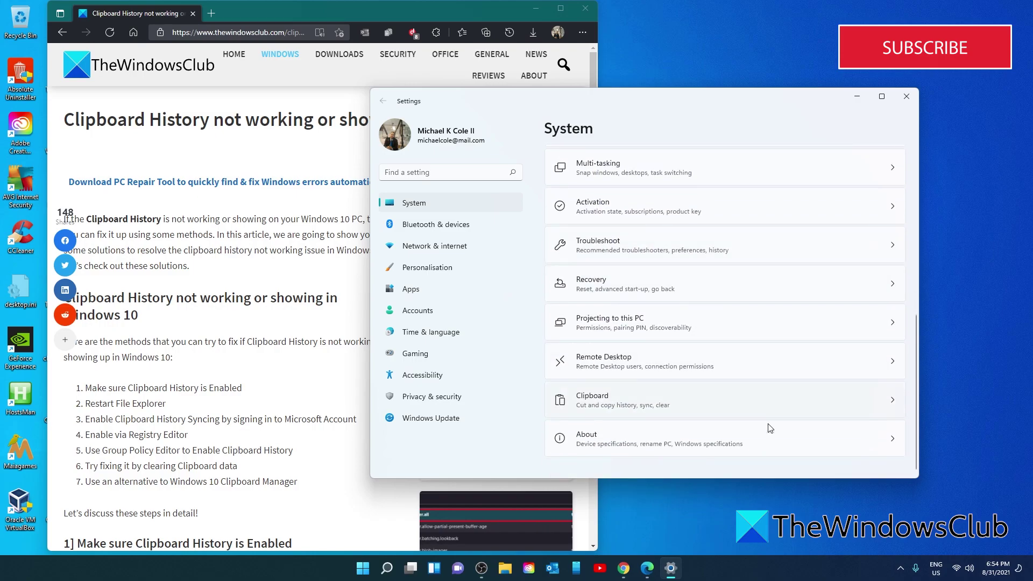
left_click(891, 404)
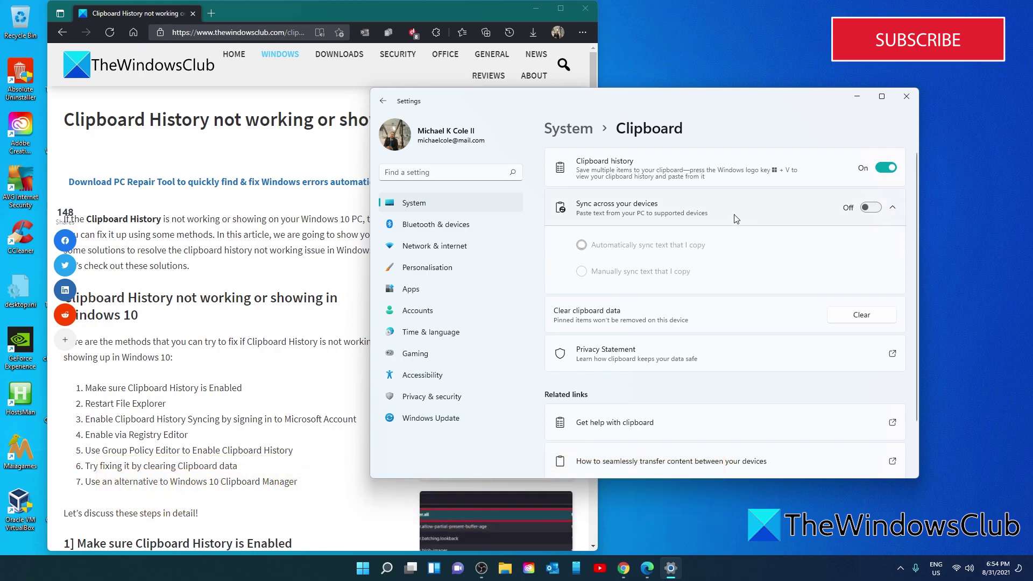
Step: Switch 'Sync across your devices' On, keeping 'Automatically sync text' selected
left_click(872, 209)
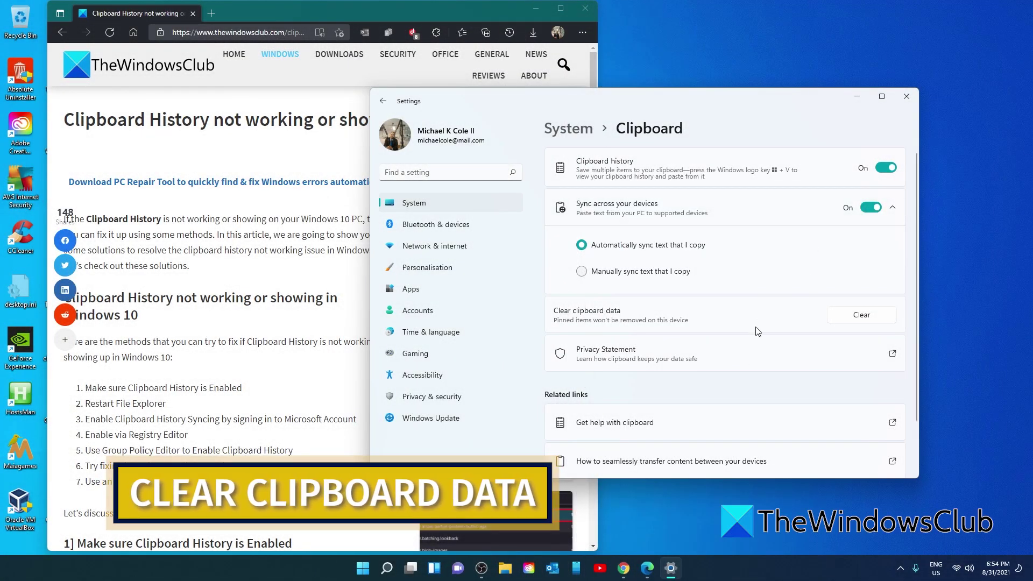
scroll(757, 331, "down", 1)
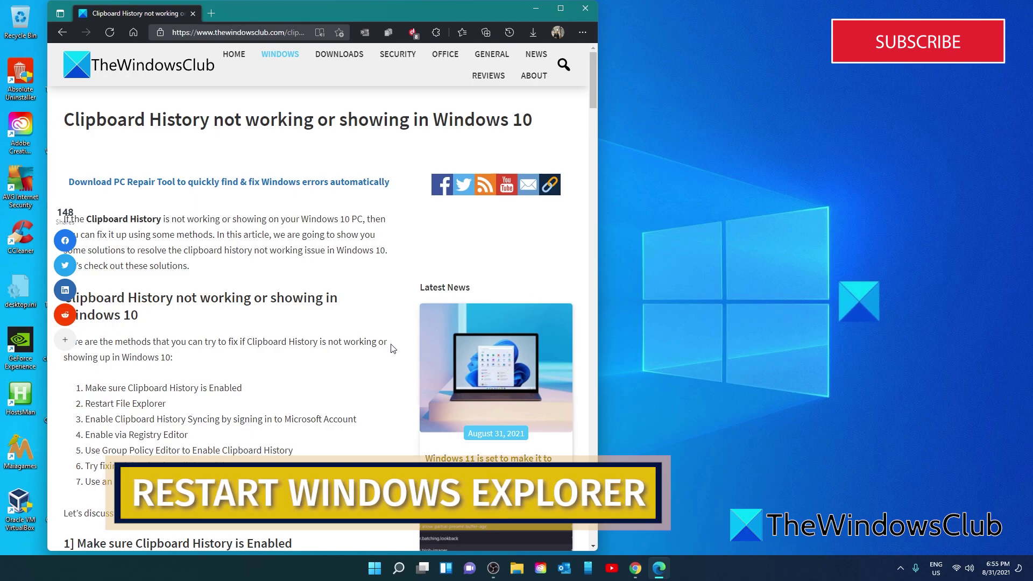
Step: Restart the Windows Explorer process from Task Manager's Processes list
left_click(375, 568)
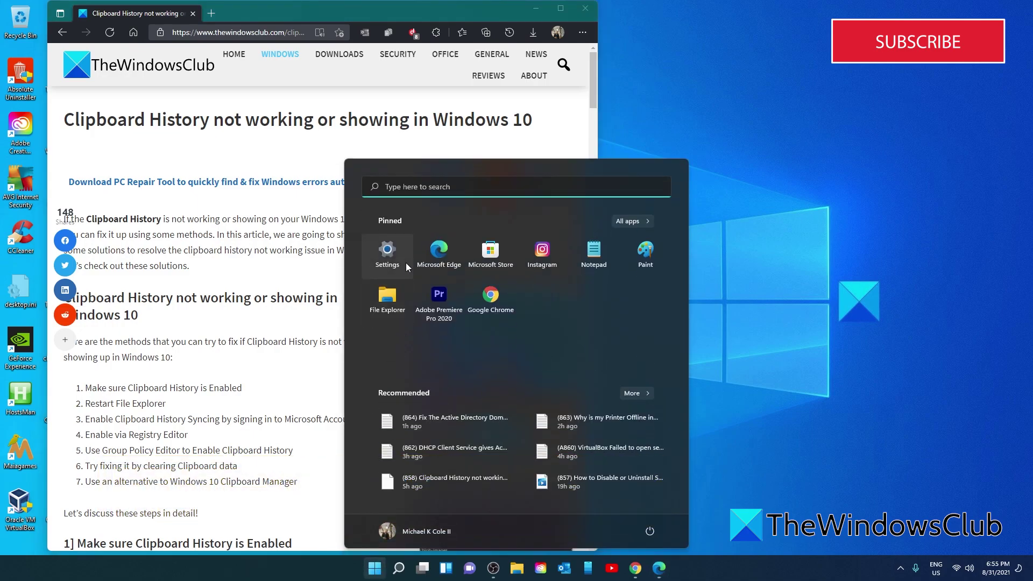
key("ctrl+shift+Escape")
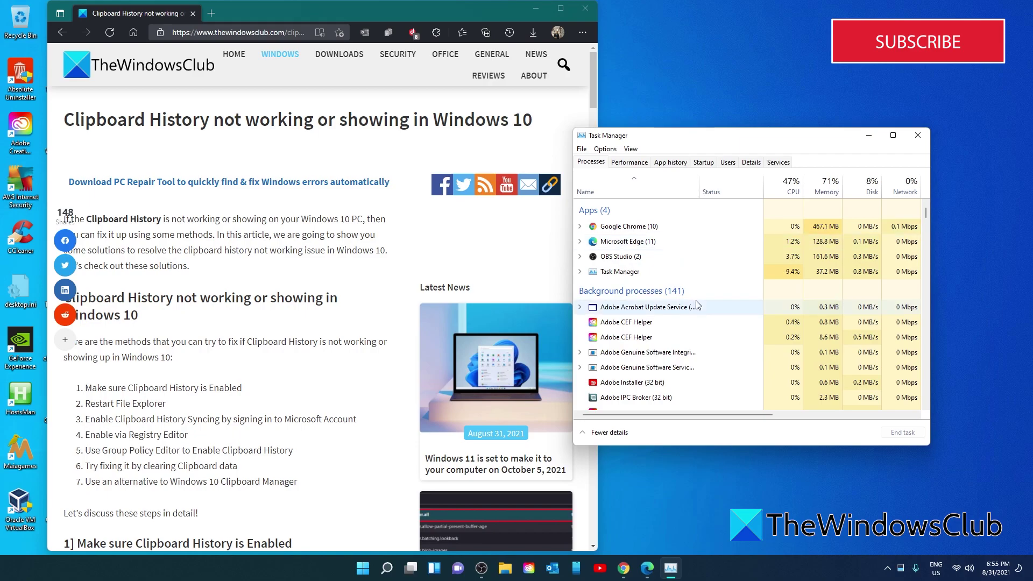
scroll(697, 305, "down", 7)
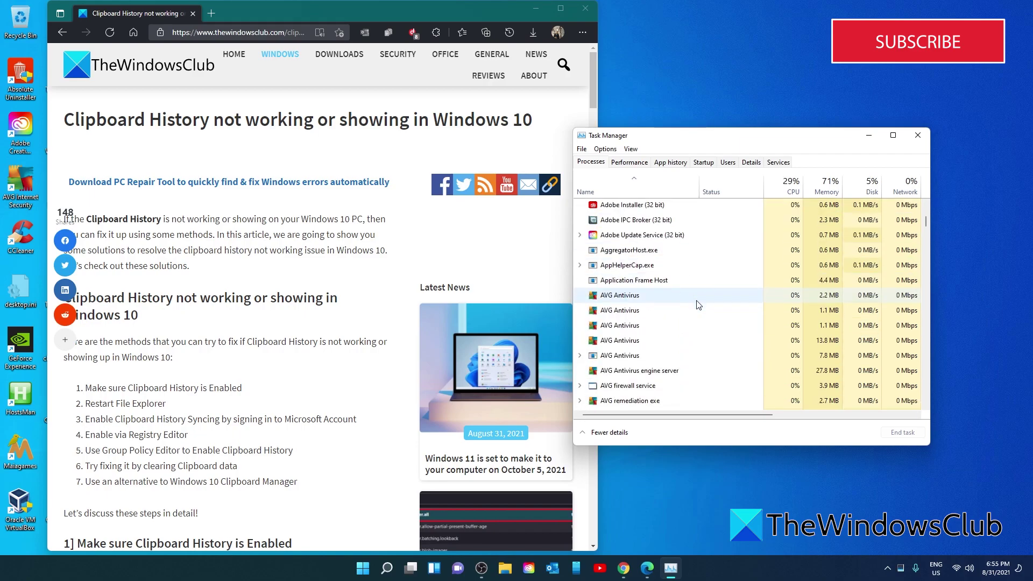
scroll(698, 305, "down", 15)
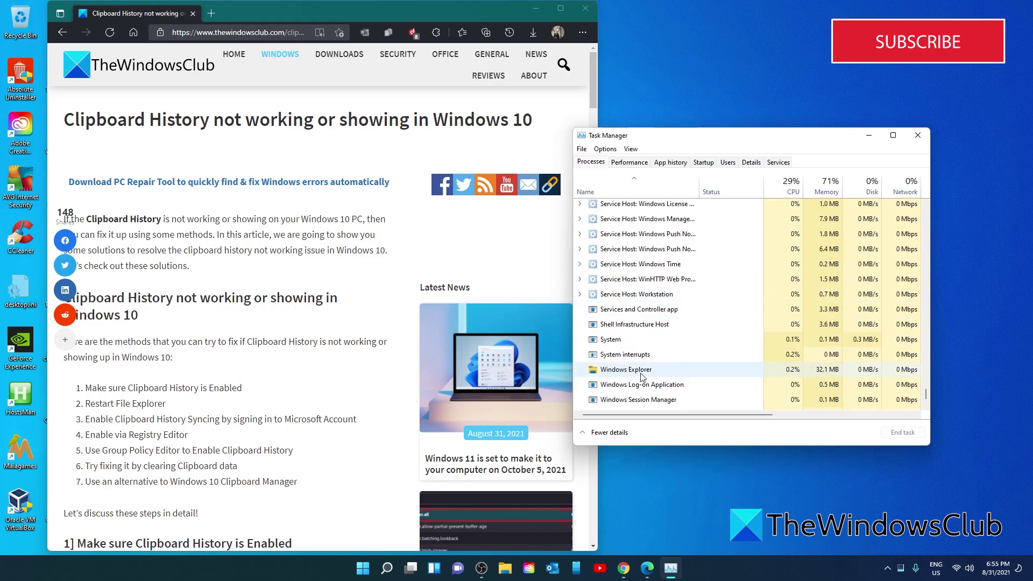
right_click(645, 370)
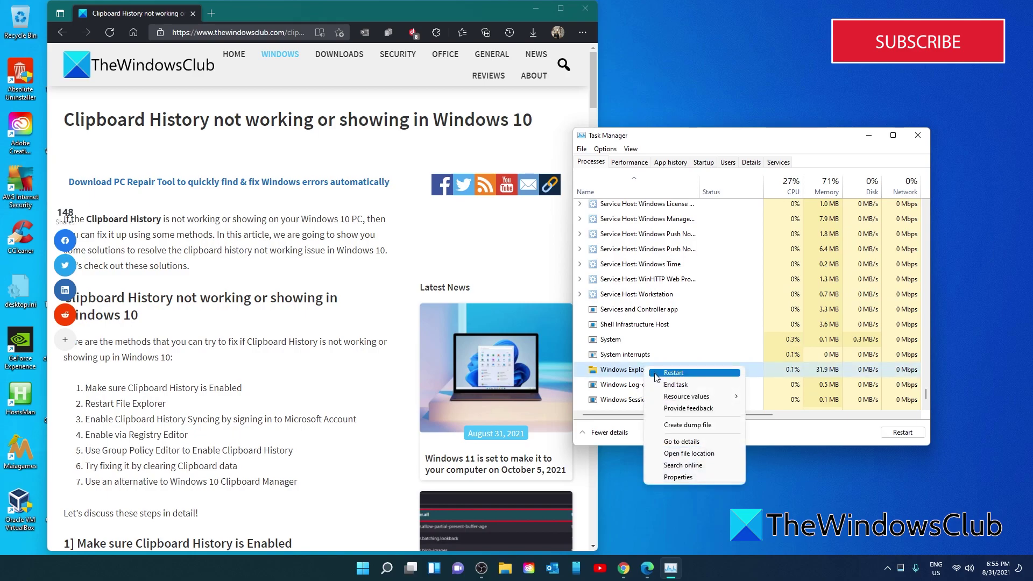
left_click(673, 372)
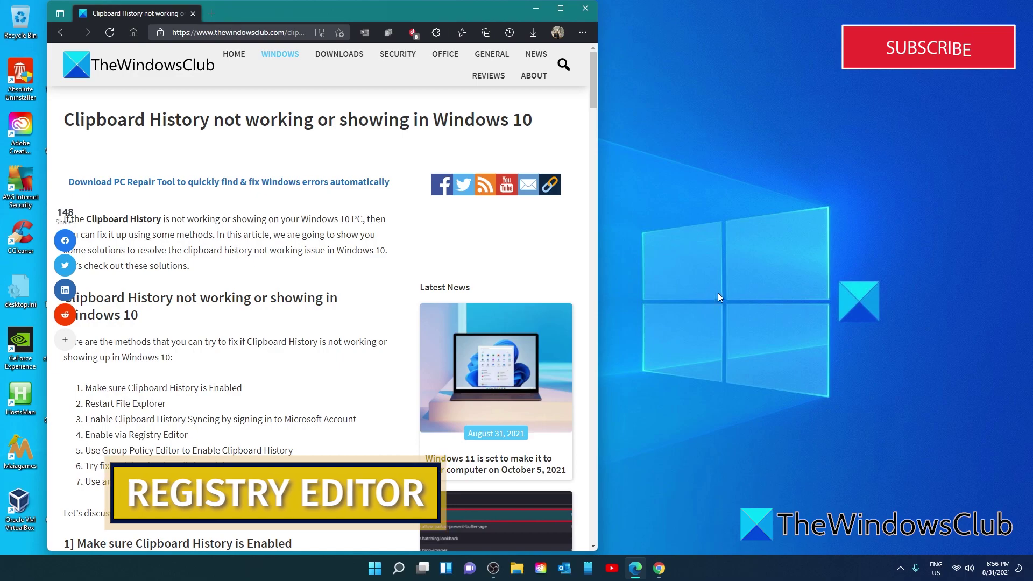
Step: Navigate Registry Editor to HKEY_LOCAL_MACHINE\SOFTWARE\Policies\Microsoft\Windows\System
left_click(370, 572)
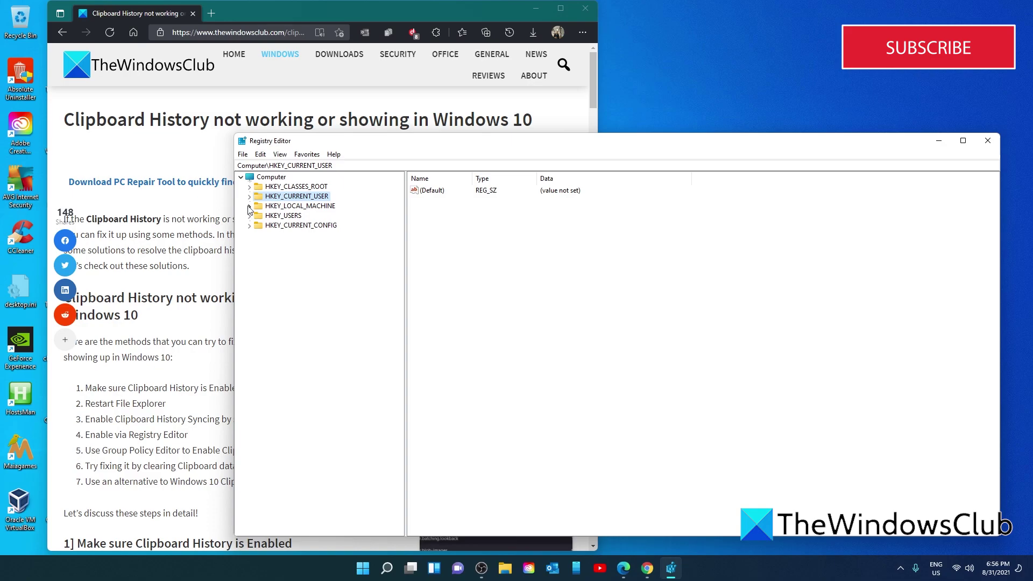
left_click(249, 206)
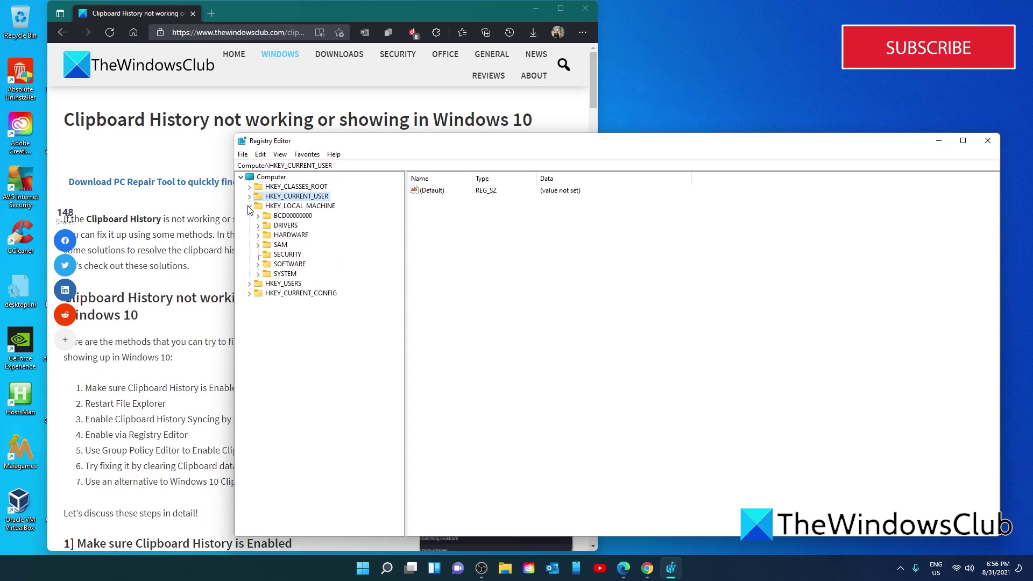
left_click(258, 264)
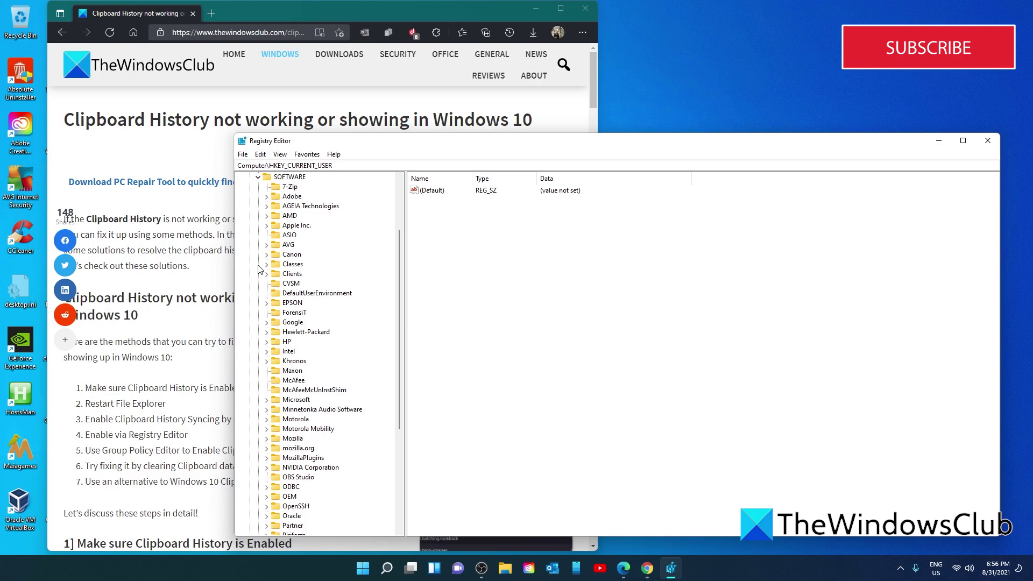
left_click_drag(401, 423, 399, 464)
left_click(267, 458)
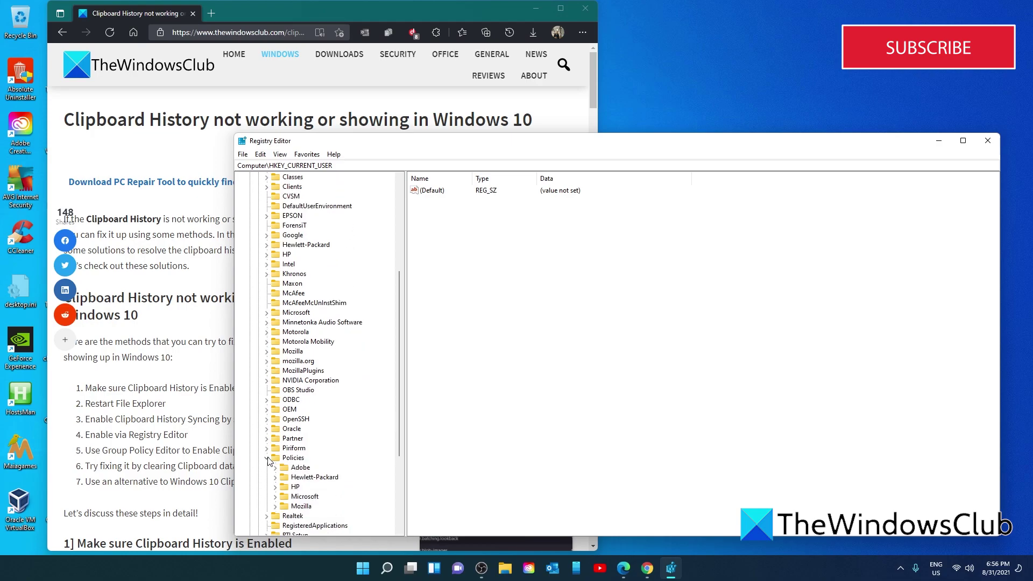
left_click(275, 496)
left_click_drag(399, 437, 399, 463)
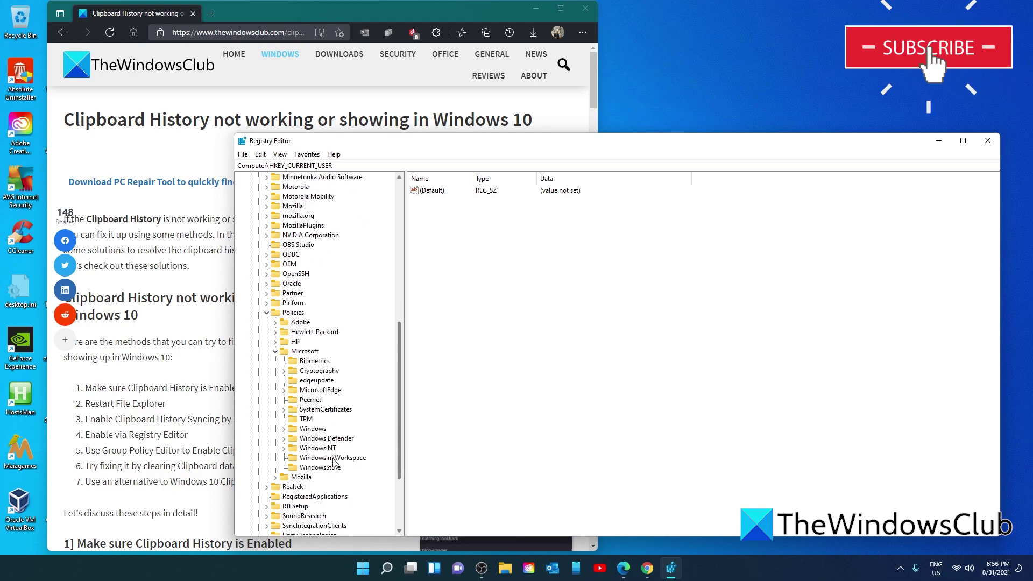
left_click(284, 431)
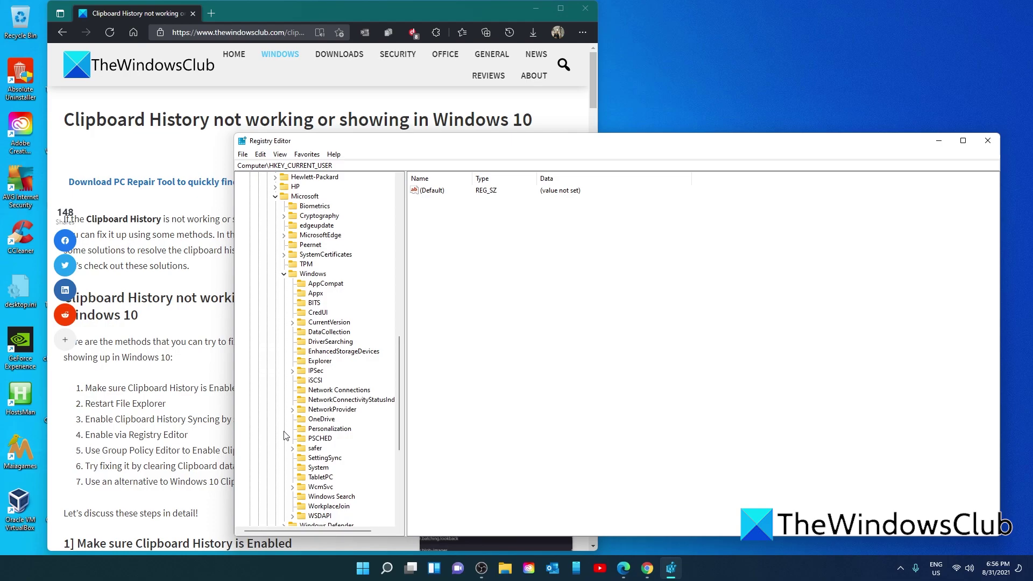
left_click(319, 467)
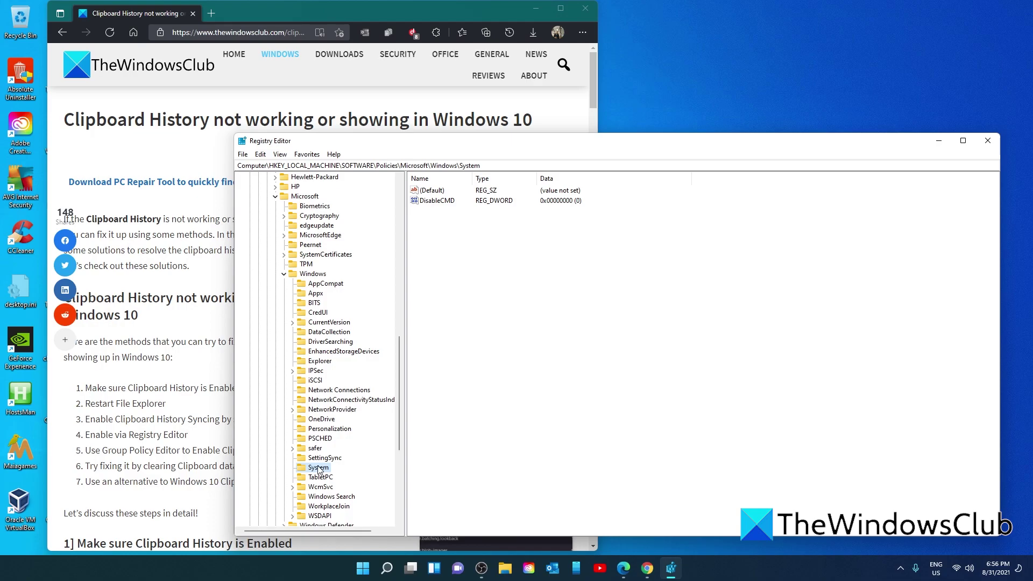
Step: Create a new DWORD (32-bit) value named allowedclipboardhistory in the System key
right_click(460, 288)
mouse_move(474, 294)
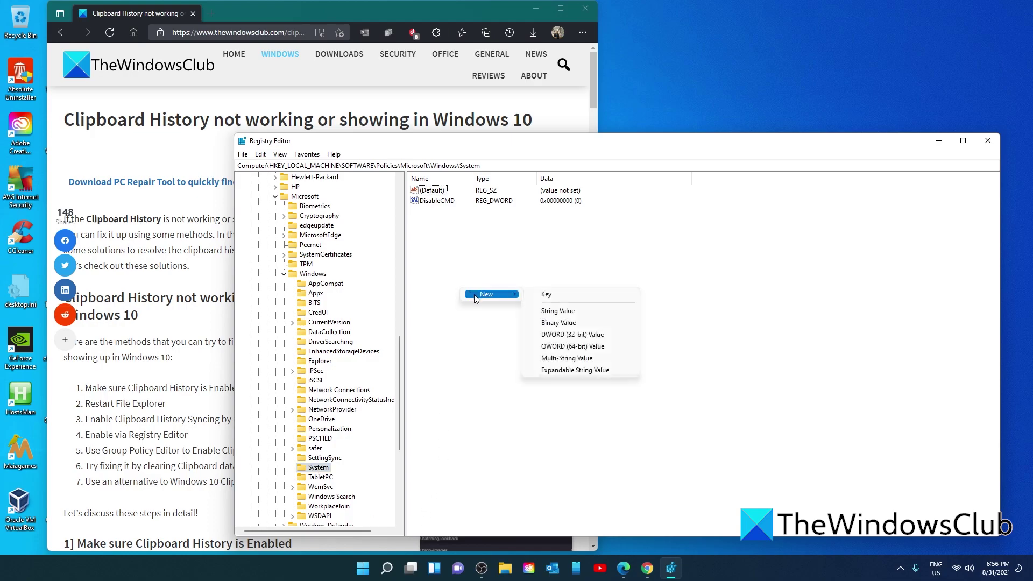
left_click(565, 335)
type("allowedclipboard")
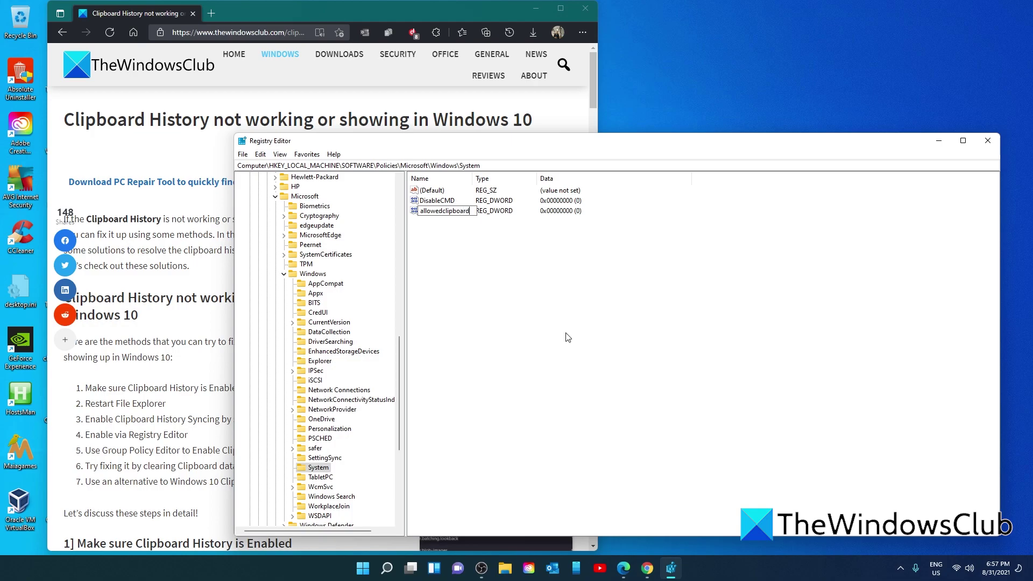
type("tory")
key("Return")
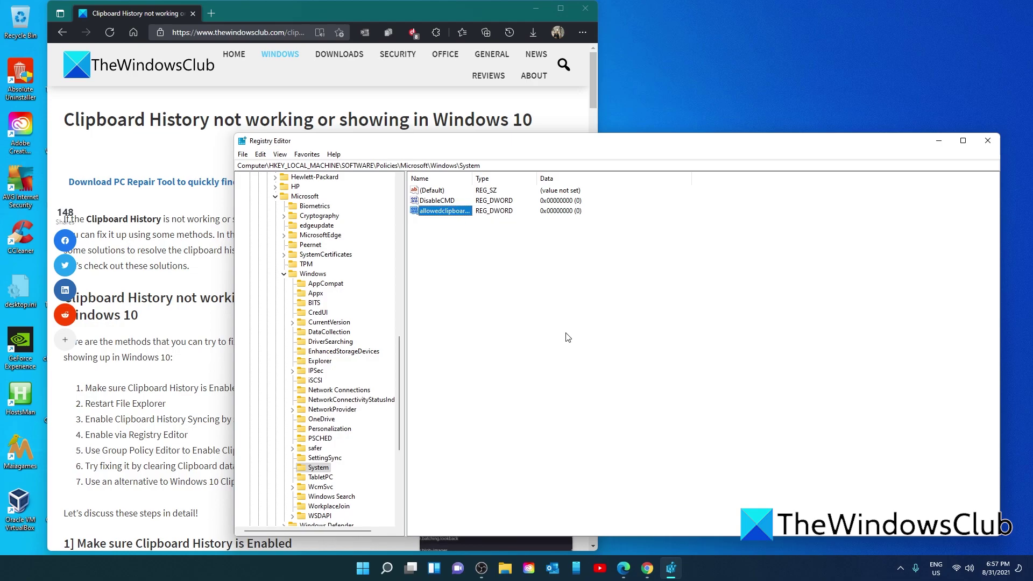
Step: Set the allowedclipboardhistory value data to 1
double_click(440, 212)
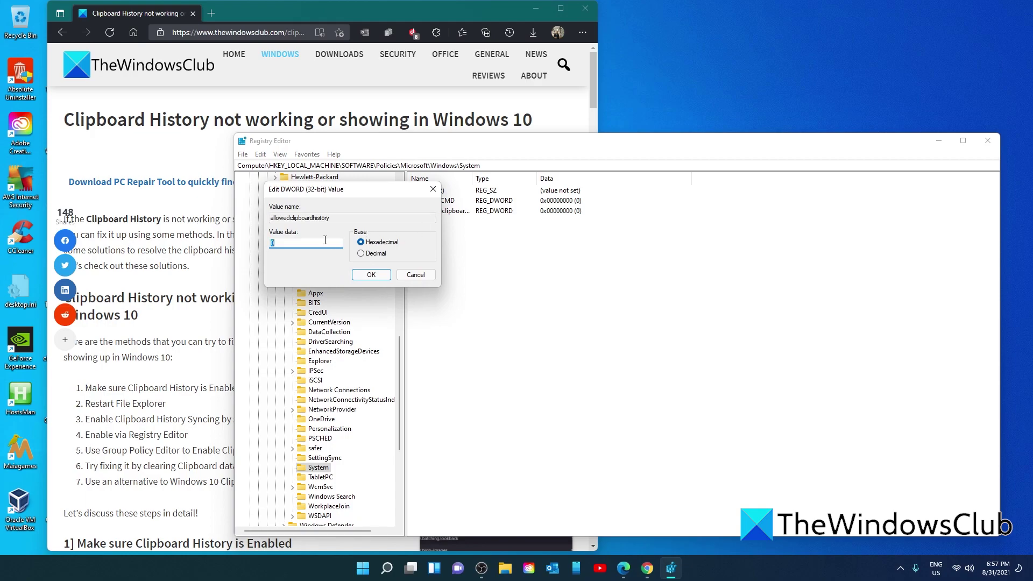
type("1")
left_click(371, 275)
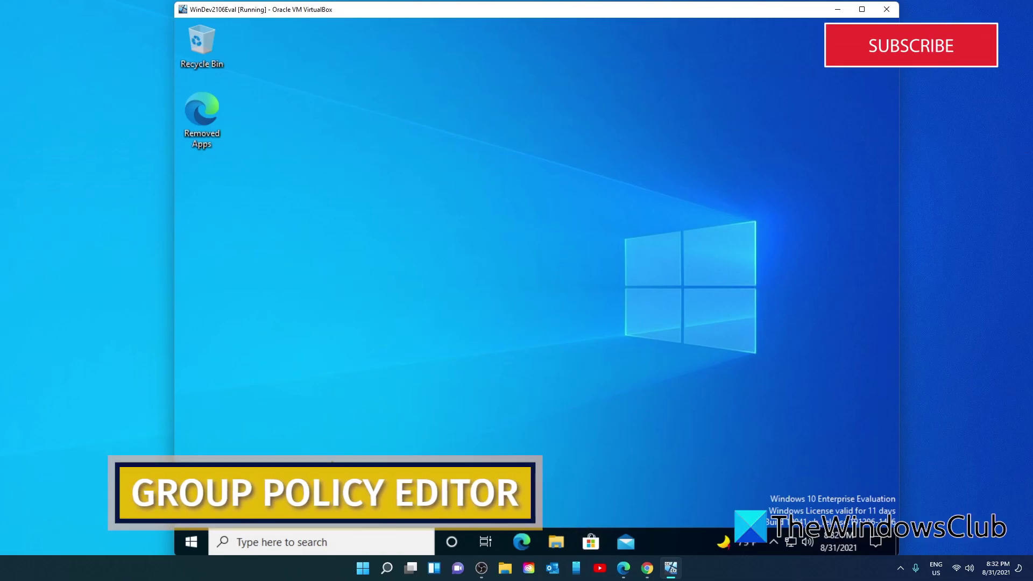
Step: Launch gpedit and browse to Computer Configuration > Administrative Templates > System > OS Policies
left_click(316, 542)
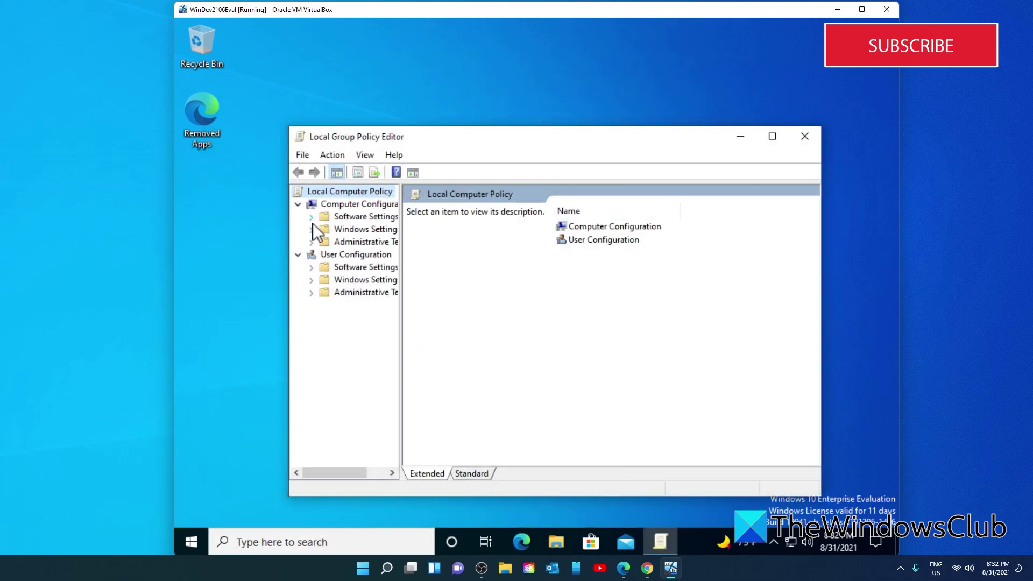
left_click(311, 241)
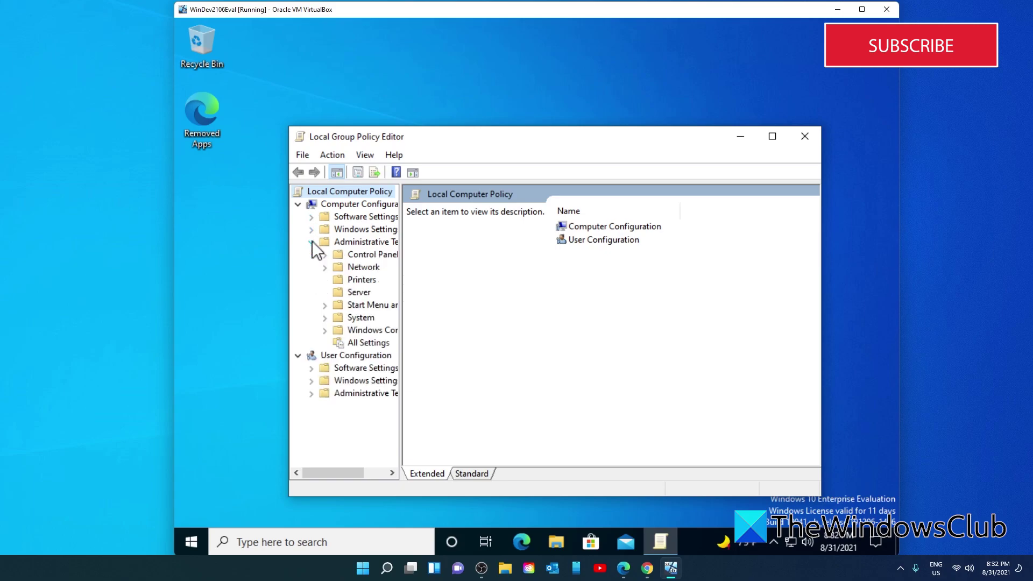
left_click(323, 317)
scroll(323, 318, "down", 4)
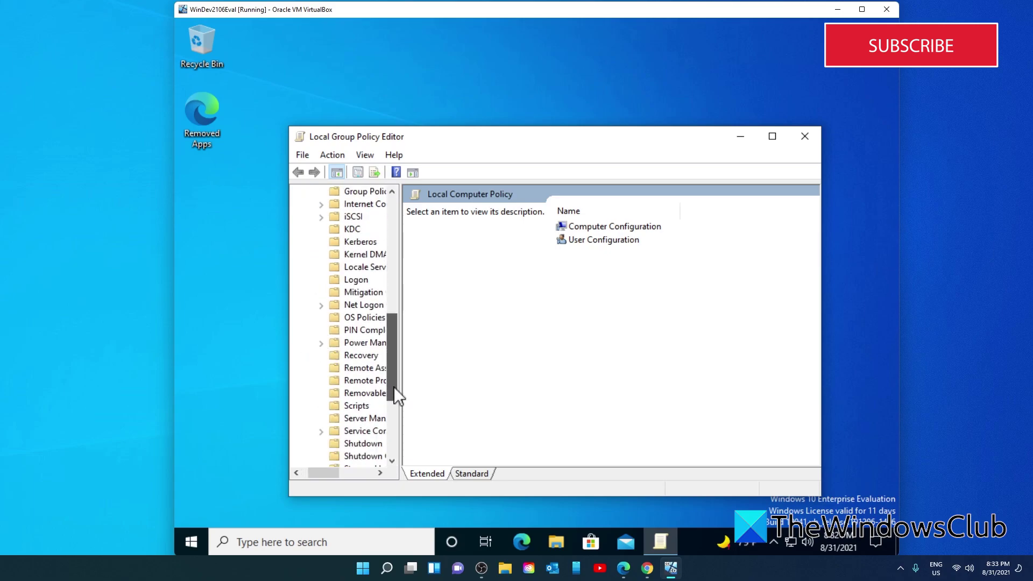
left_click(361, 318)
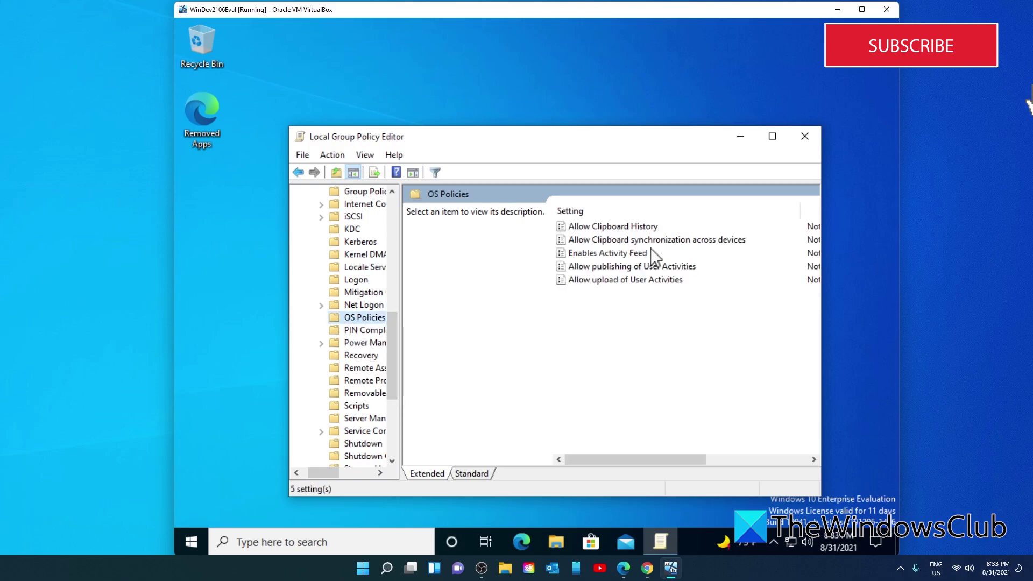
Step: Set the Allow Clipboard History policy to Enabled and apply it
double_click(624, 230)
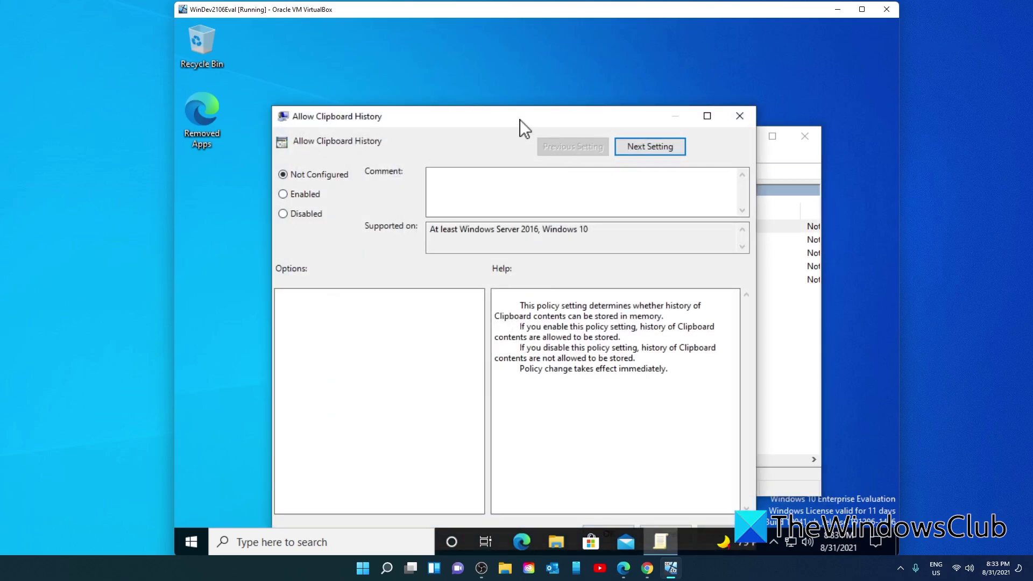
left_click_drag(520, 120, 554, 65)
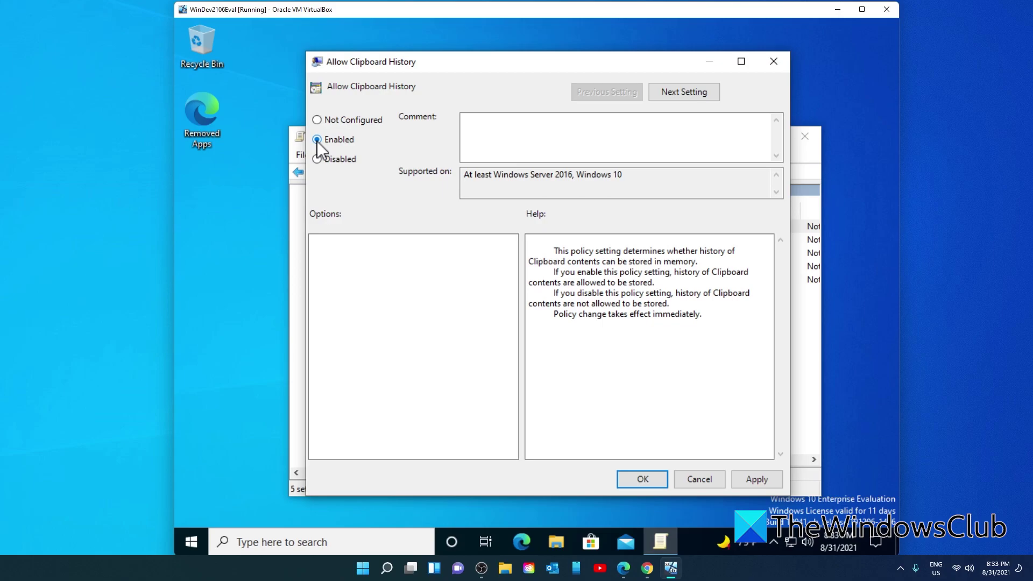
left_click(756, 478)
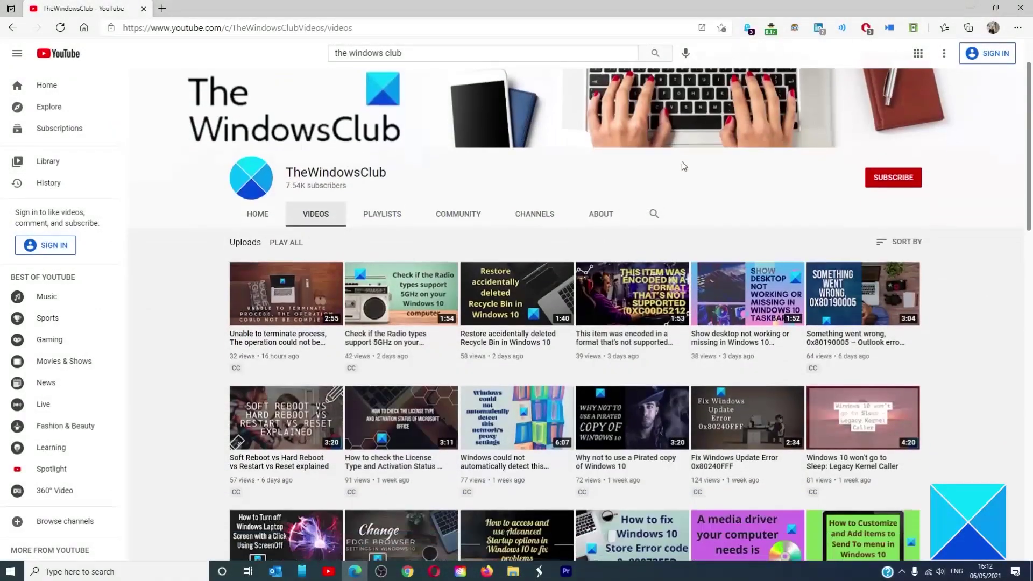
scroll(682, 164, "down", 5)
scroll(682, 165, "down", 10)
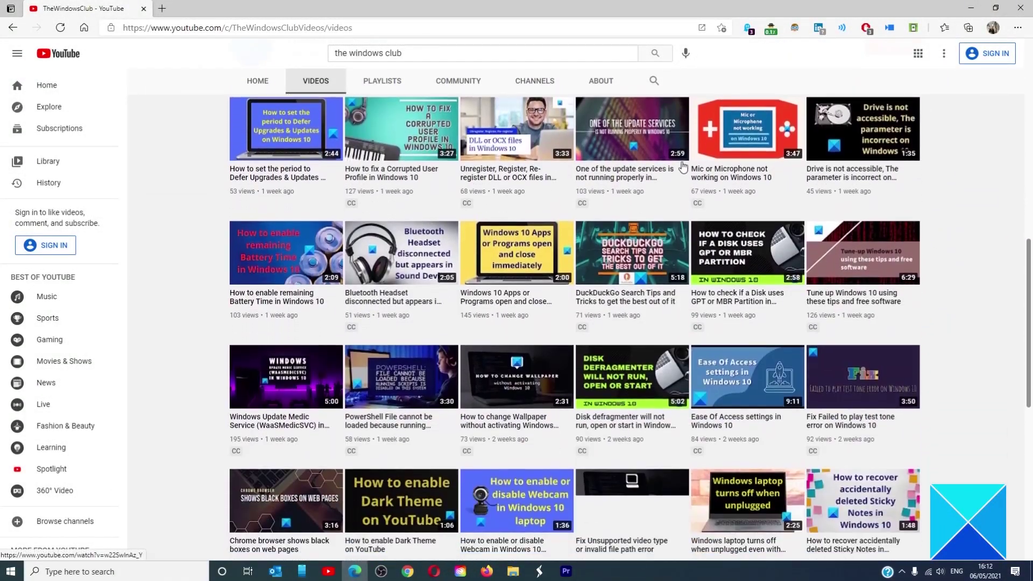
scroll(681, 166, "up", 10)
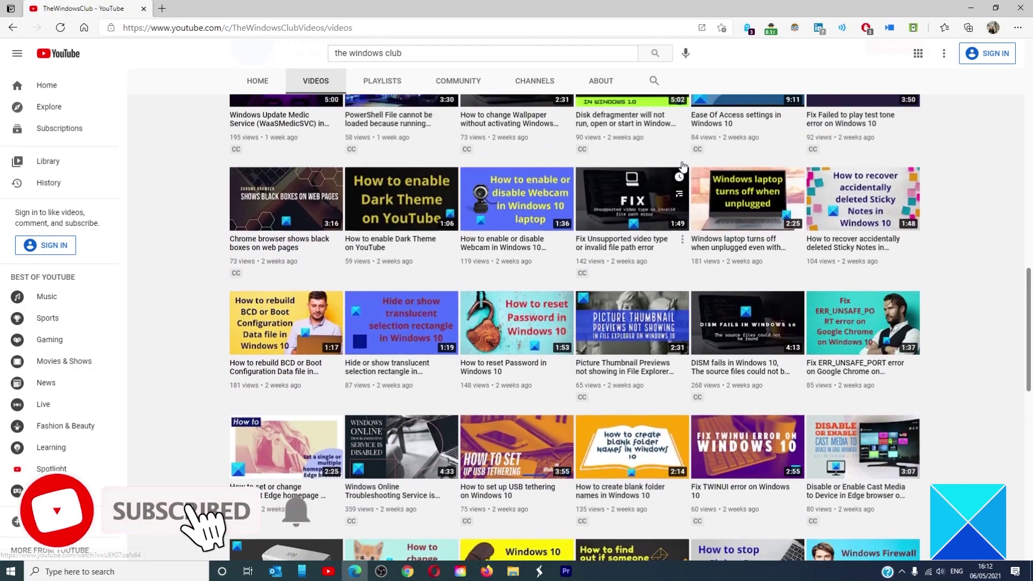
scroll(682, 165, "up", 8)
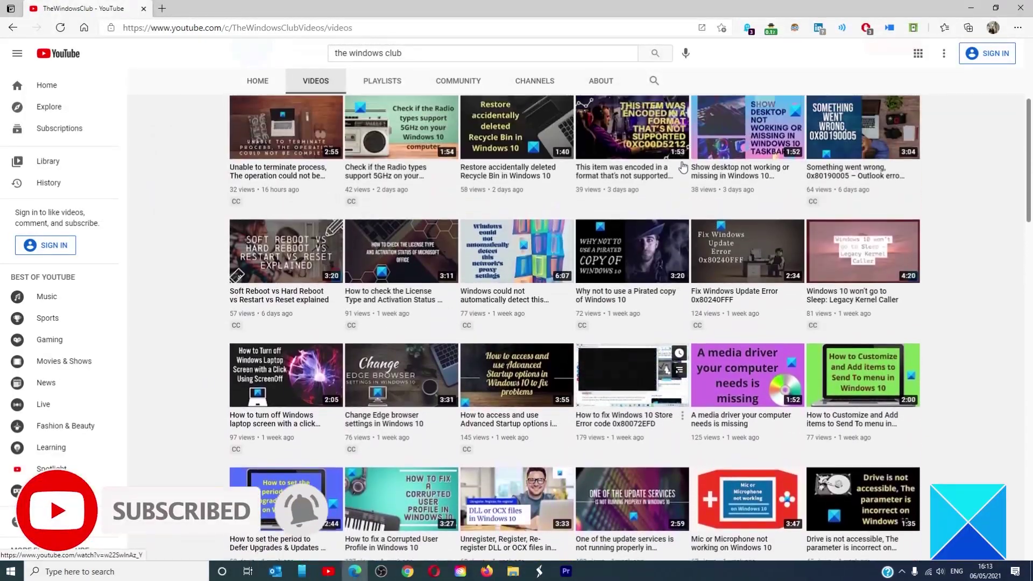